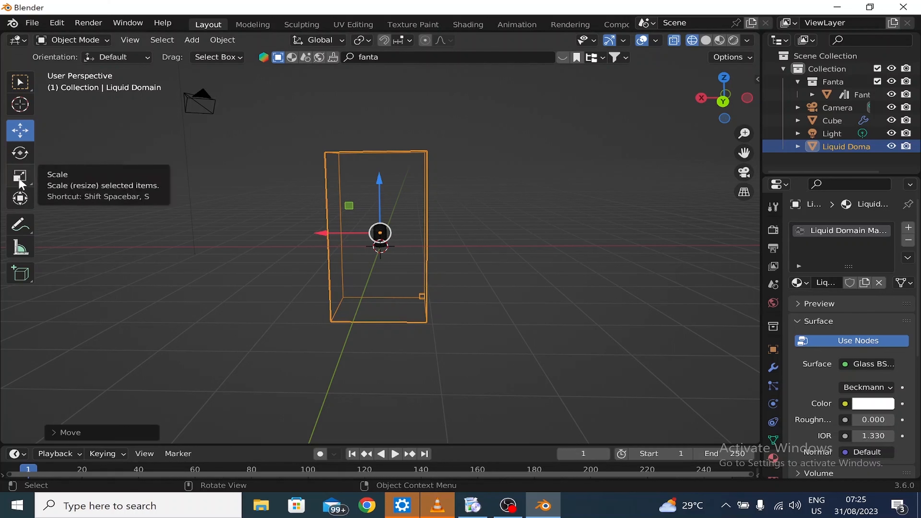
Scale the Liquid Domain box wider along the X axis only
click(21, 177)
drag(324, 233, 301, 234)
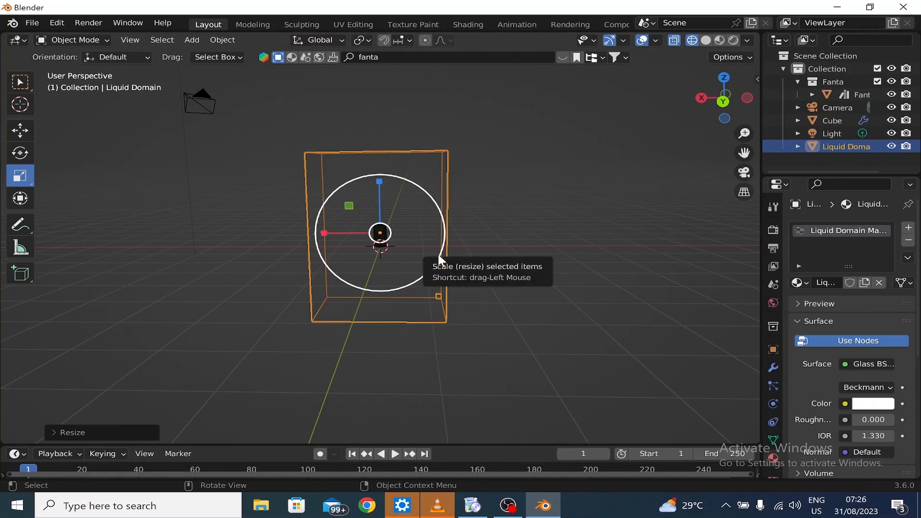
middle_drag(562, 313, 726, 318)
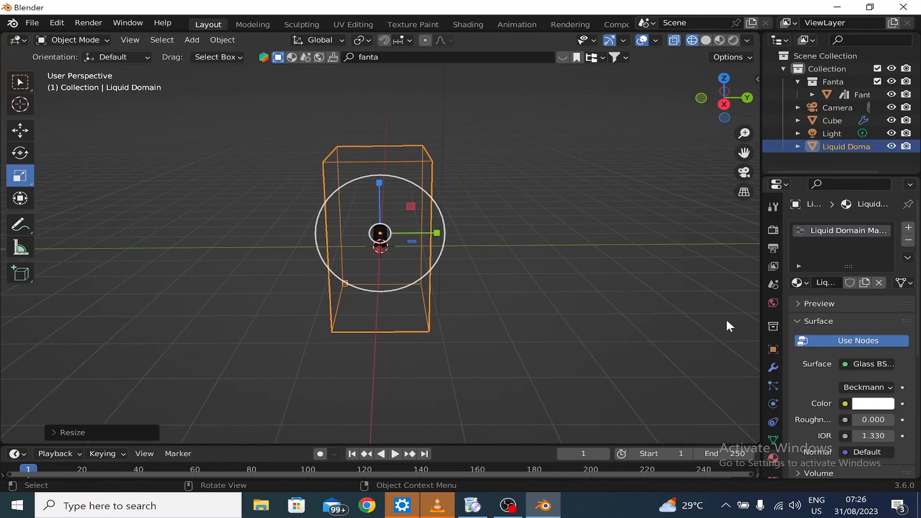
Move the small inflow Cube along the positive Y axis, away from the can and inside the liquid domain
click(486, 304)
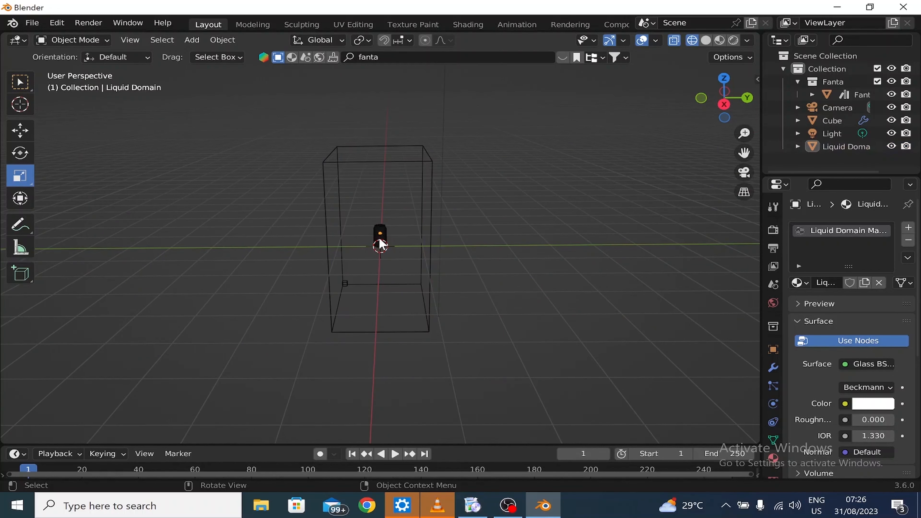
click(382, 232)
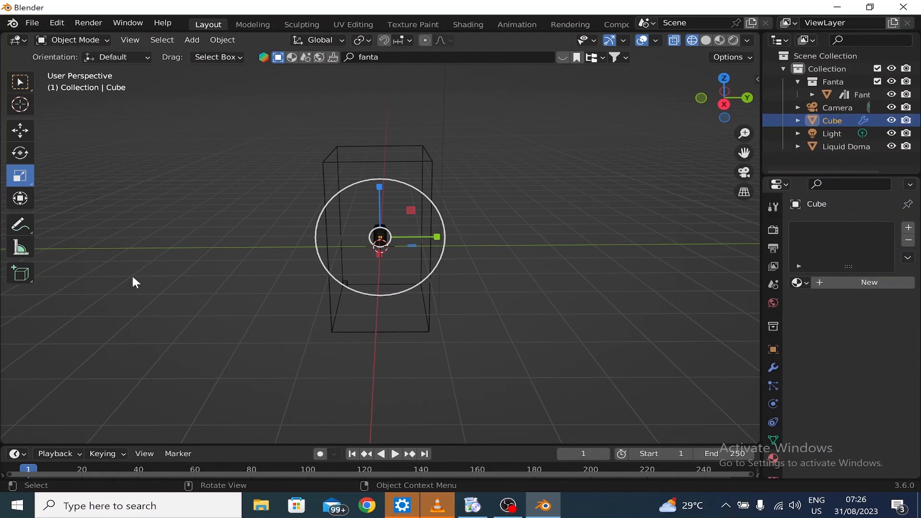
click(20, 130)
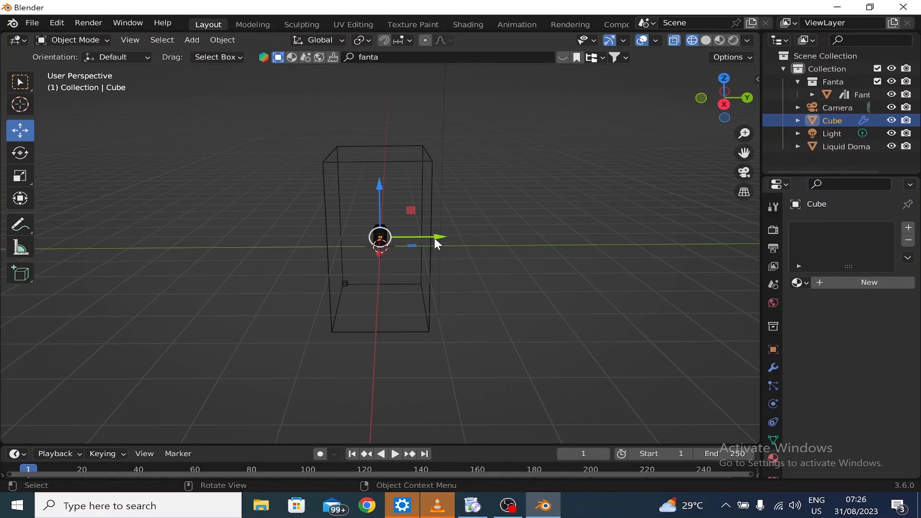
drag(436, 242, 486, 259)
middle_drag(530, 308, 672, 282)
middle_drag(528, 305, 572, 317)
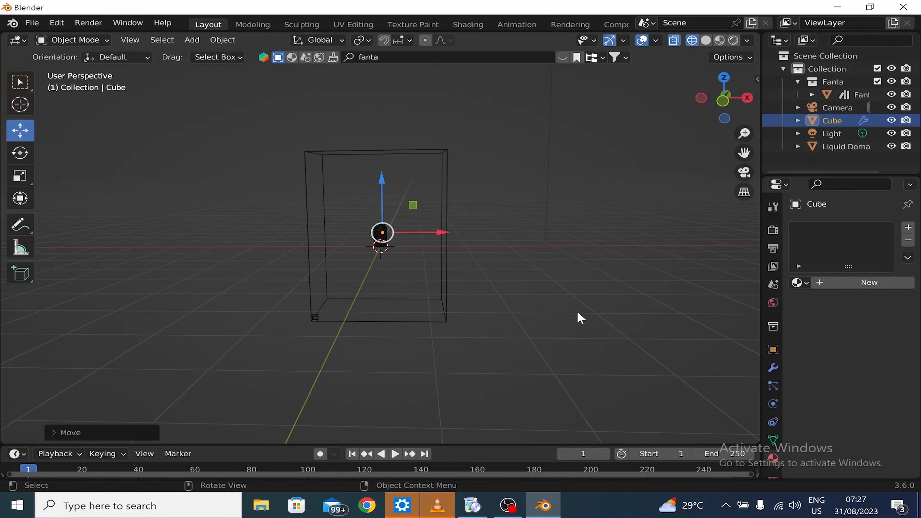
Set the Liquid Domain's fluid cache type to Modular with Is Resumable enabled
click(445, 304)
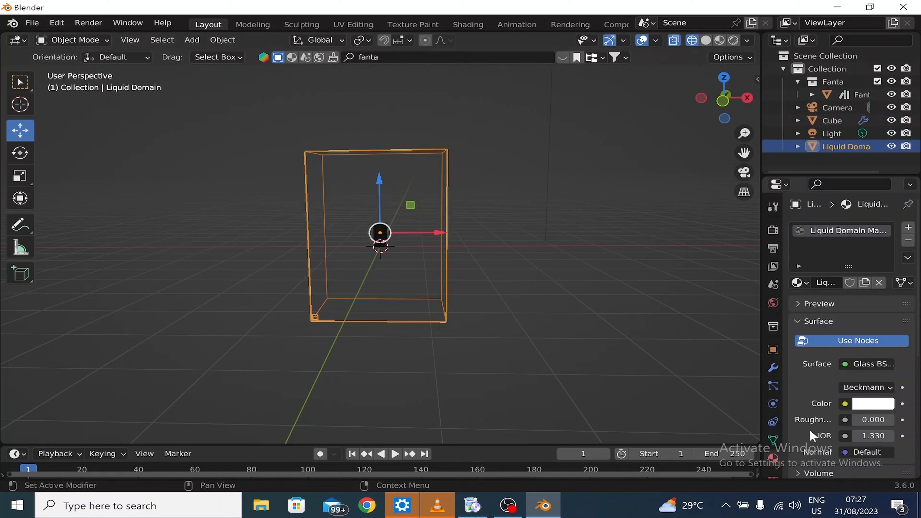
click(772, 409)
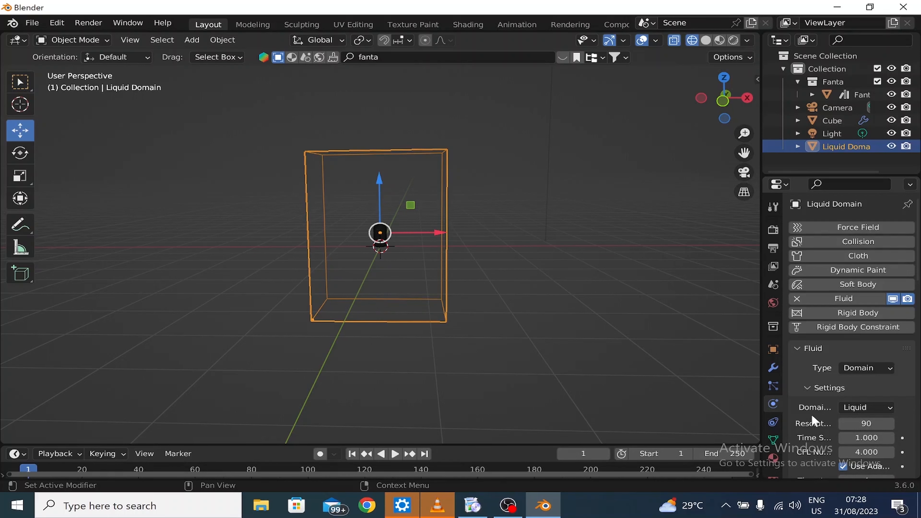
scroll(814, 421, down, 8)
scroll(814, 419, down, 20)
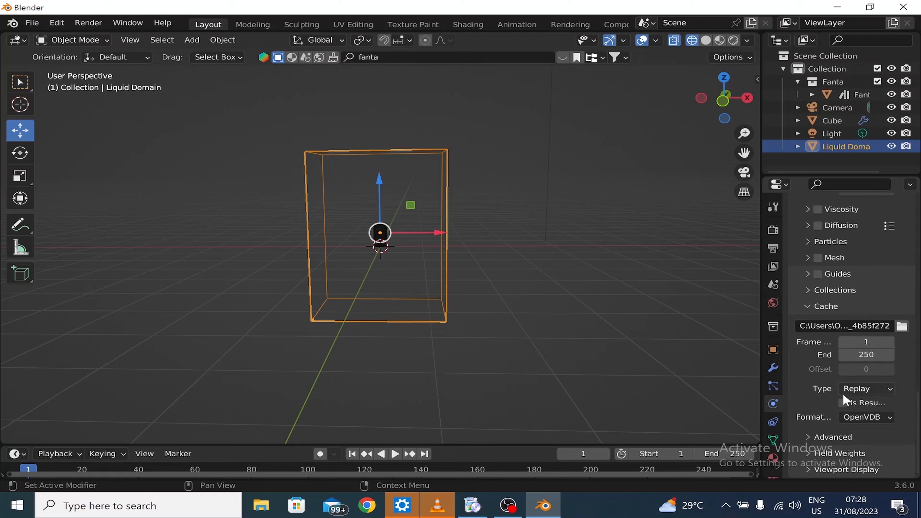
click(866, 389)
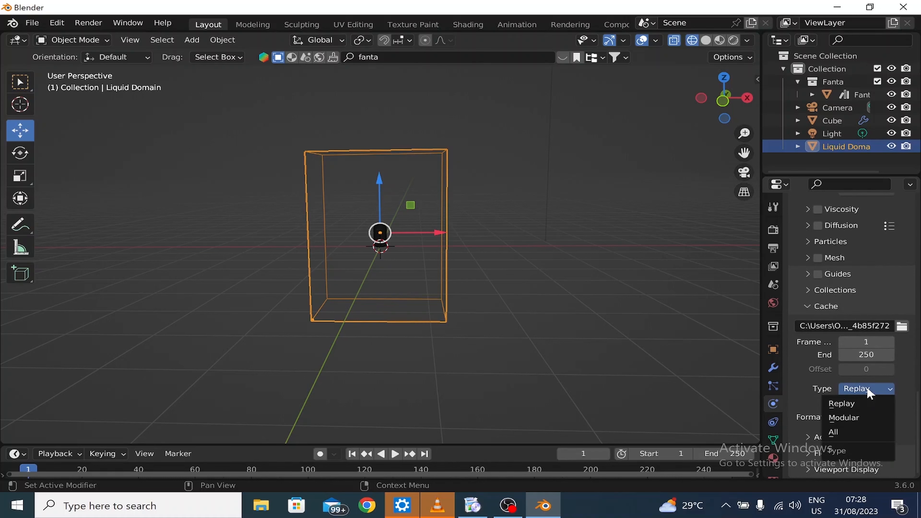
click(858, 418)
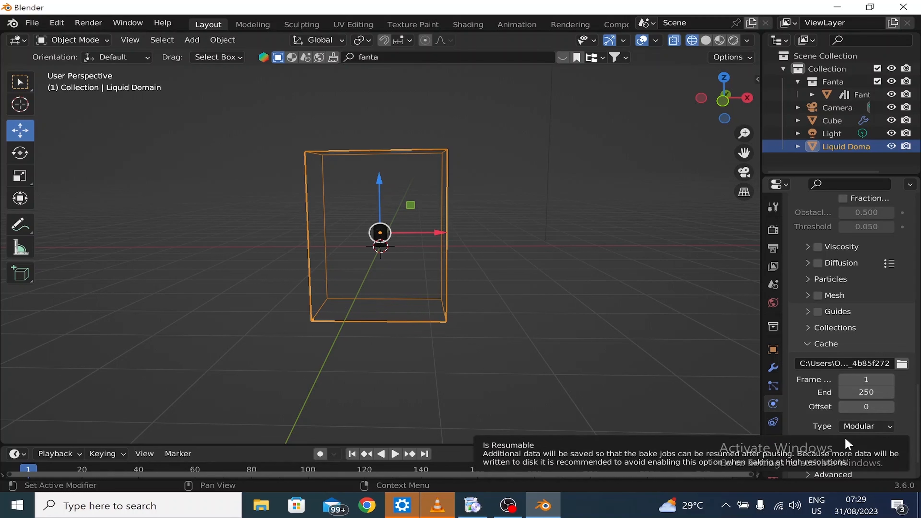
scroll(848, 443, down, 1)
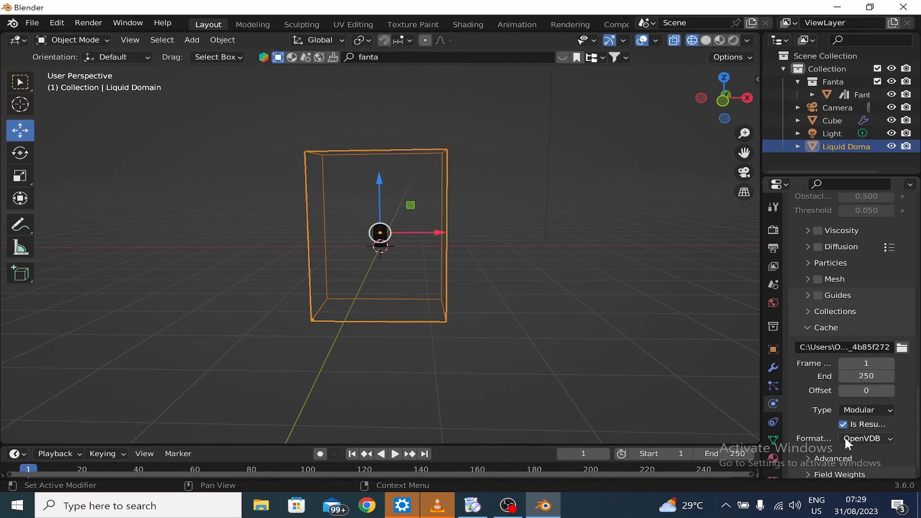
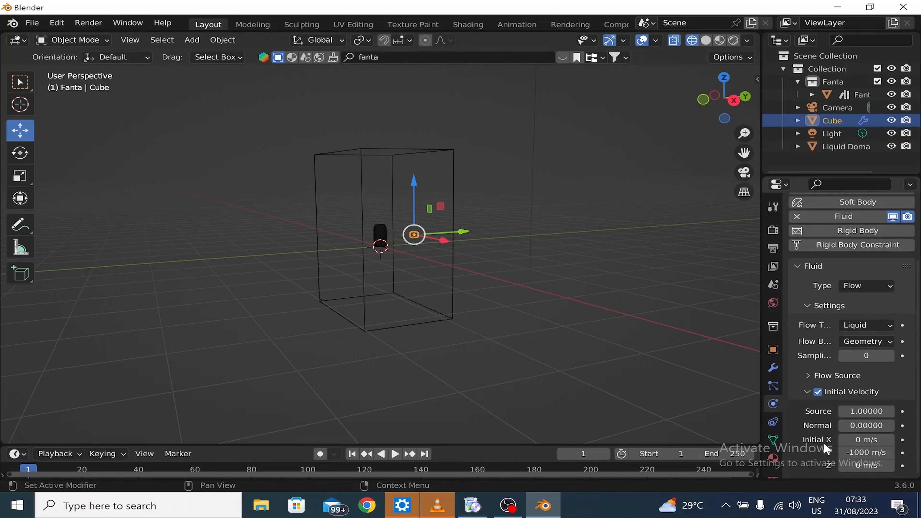
Set the mesh upres factor of the Liquid Domain to 4 and bake the fluid mesh
click(449, 299)
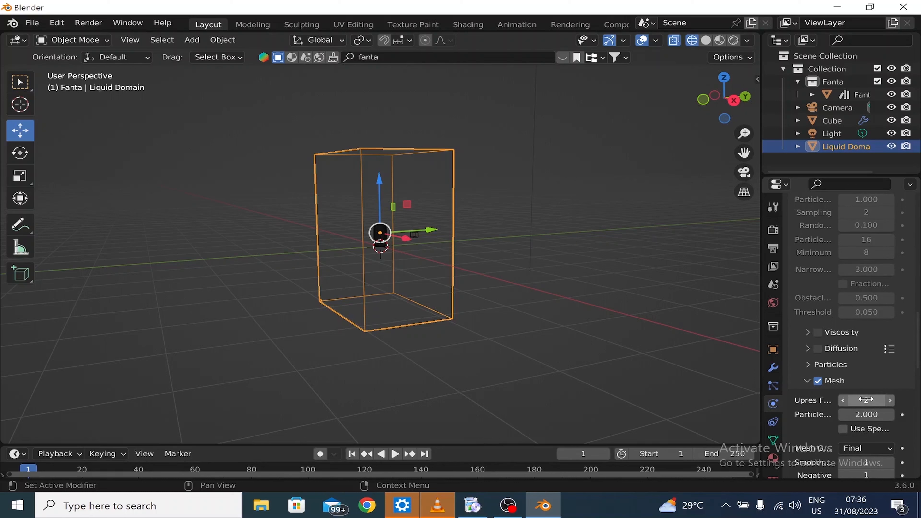
double_click(865, 400)
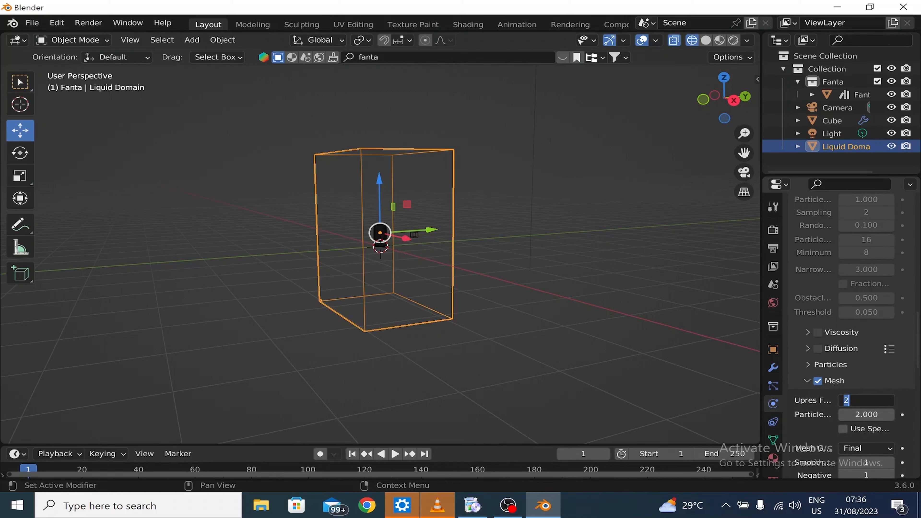
text(4)
key(Return)
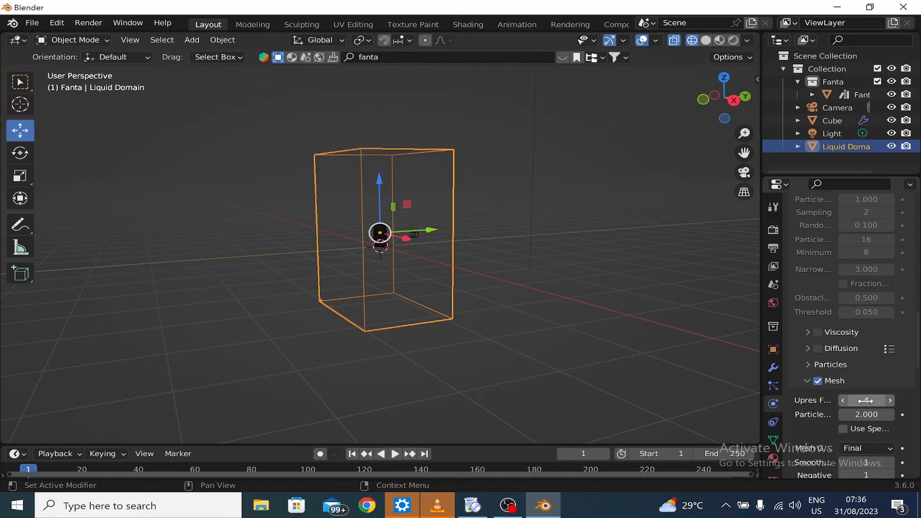
scroll(845, 362, down, 6)
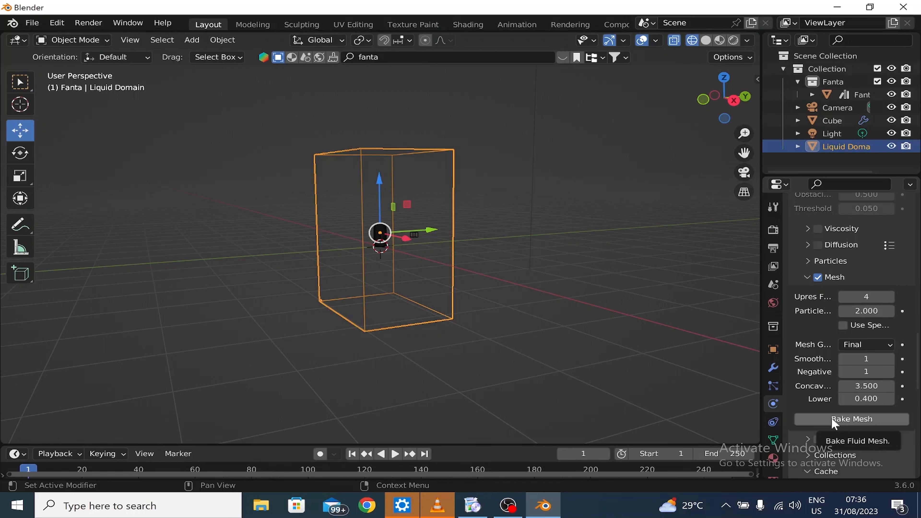
click(838, 422)
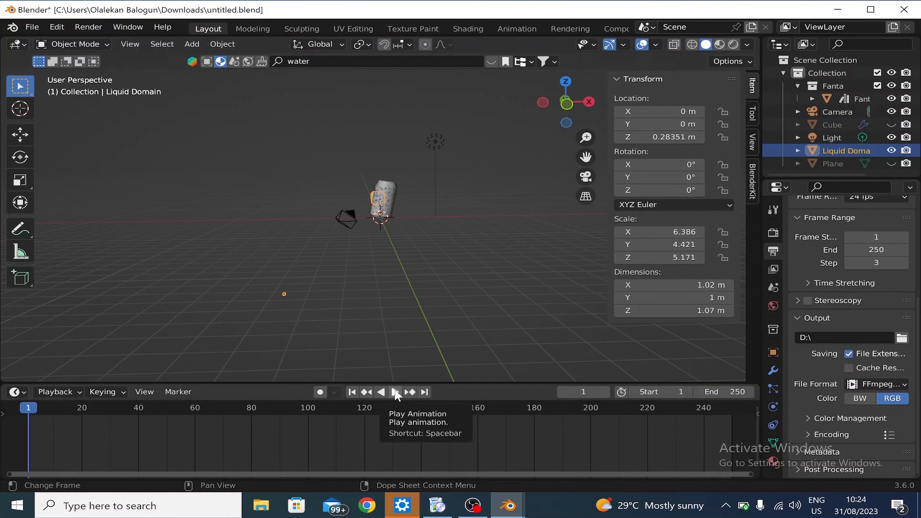
Play the baked splash animation, pause it at frame 55 and examine the liquid around the can up close
click(395, 392)
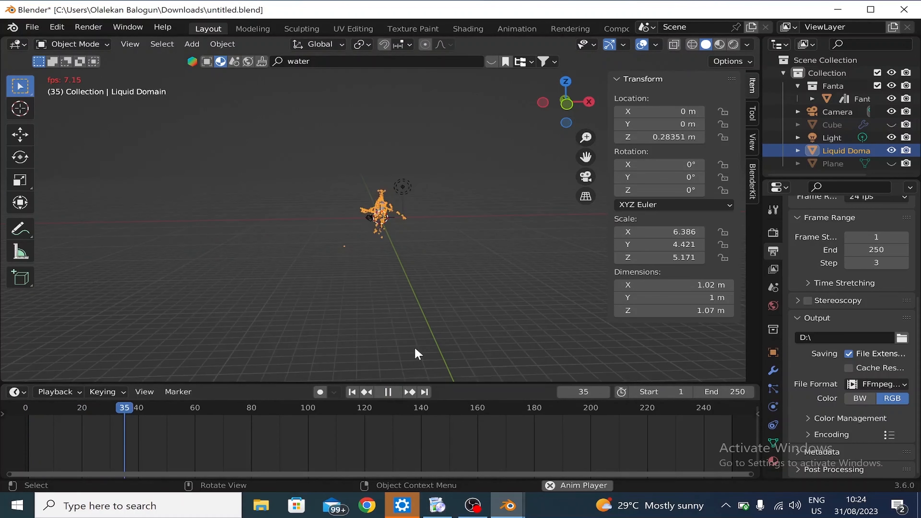
click(388, 392)
scroll(423, 290, up, 5)
Examine the fluid physics settings of the hidden Cube, the droplets and the Fanta can
click(846, 126)
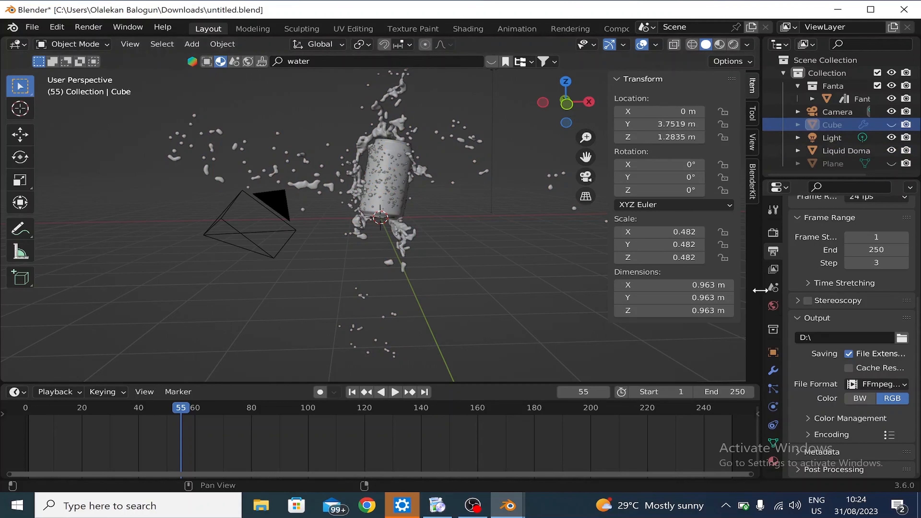
click(772, 306)
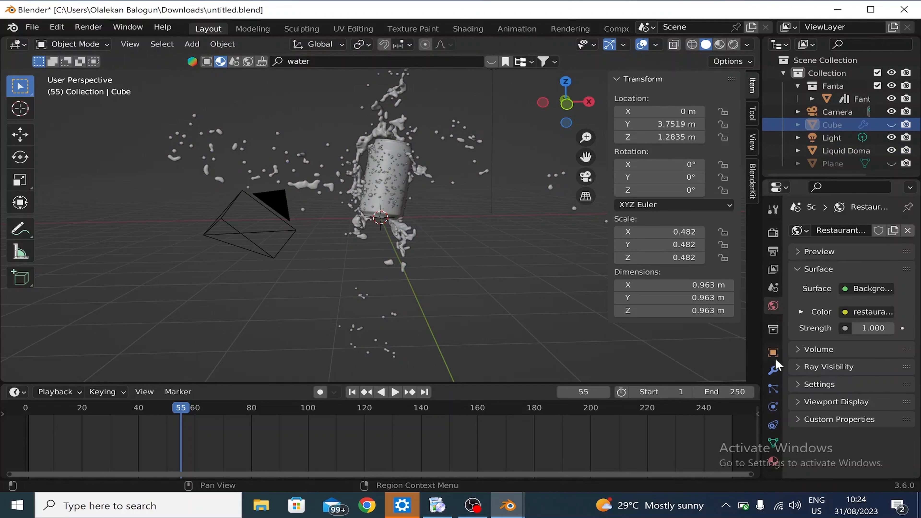
click(773, 406)
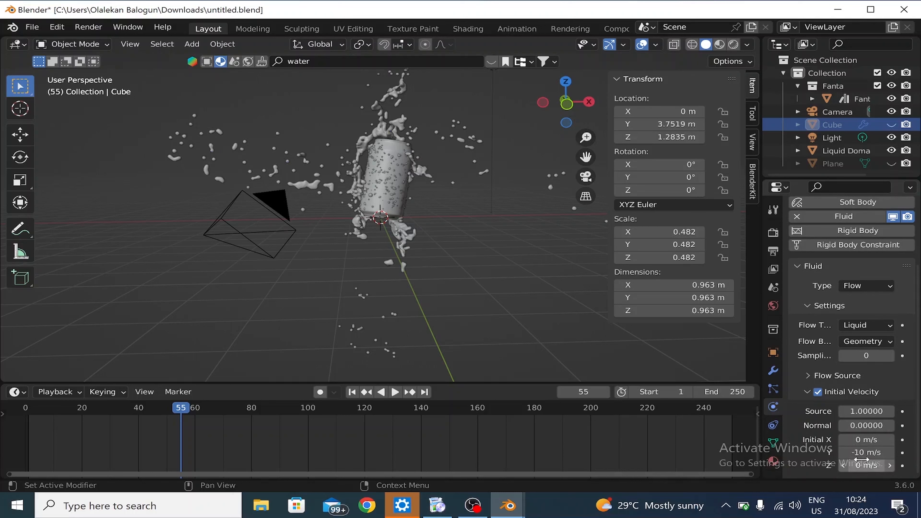
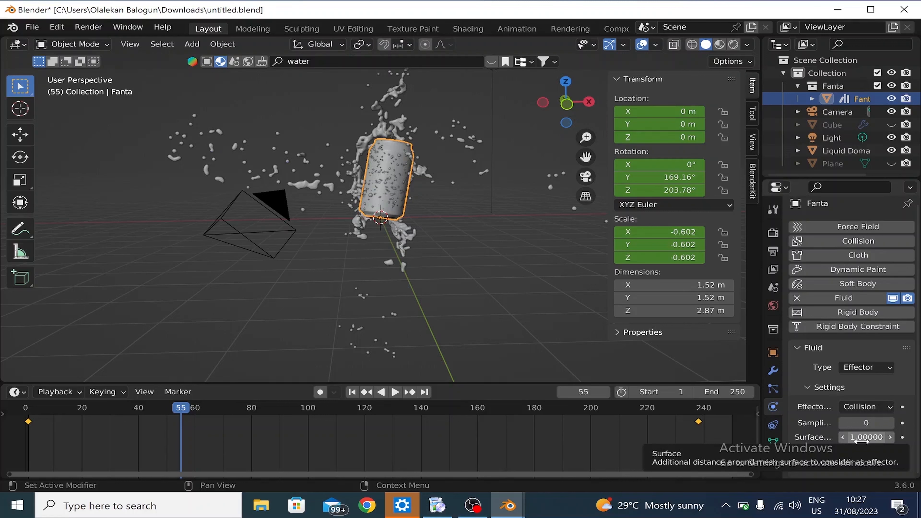
click(390, 180)
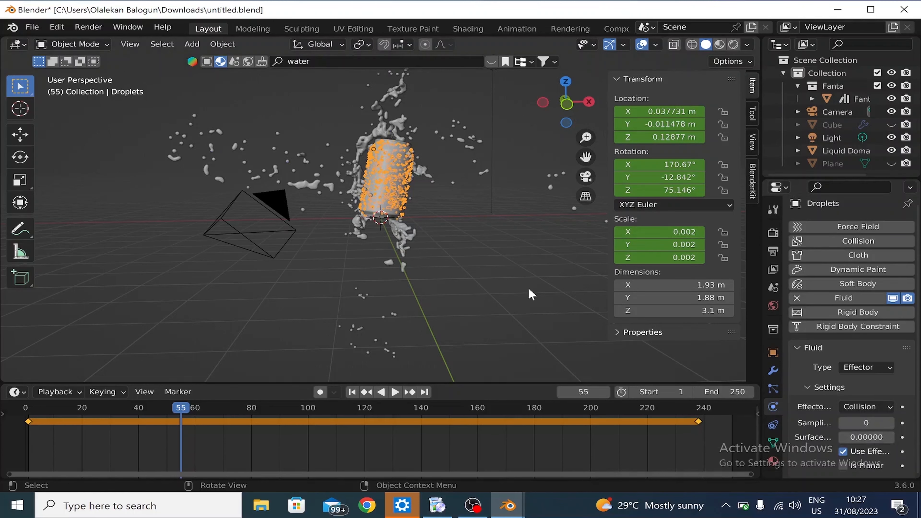
click(388, 214)
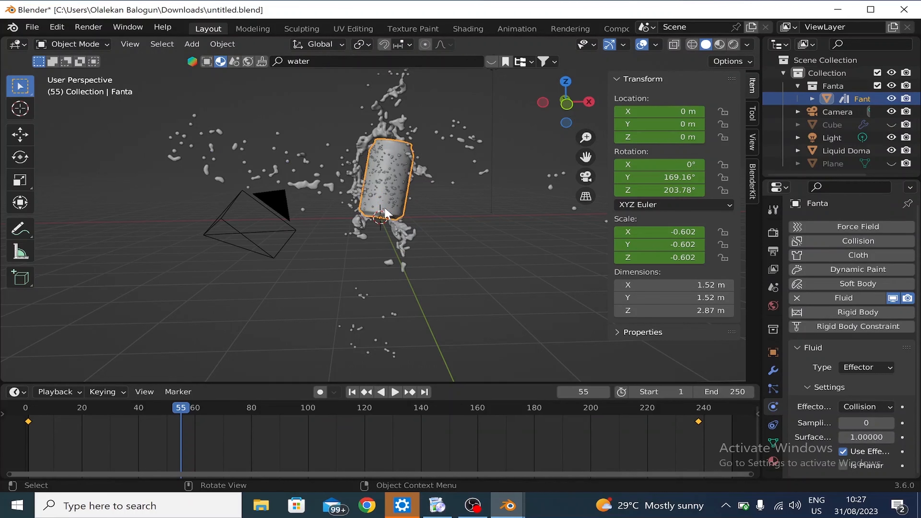
Replay the splash animation from the first frame and pause it at frame 15
click(351, 391)
click(394, 392)
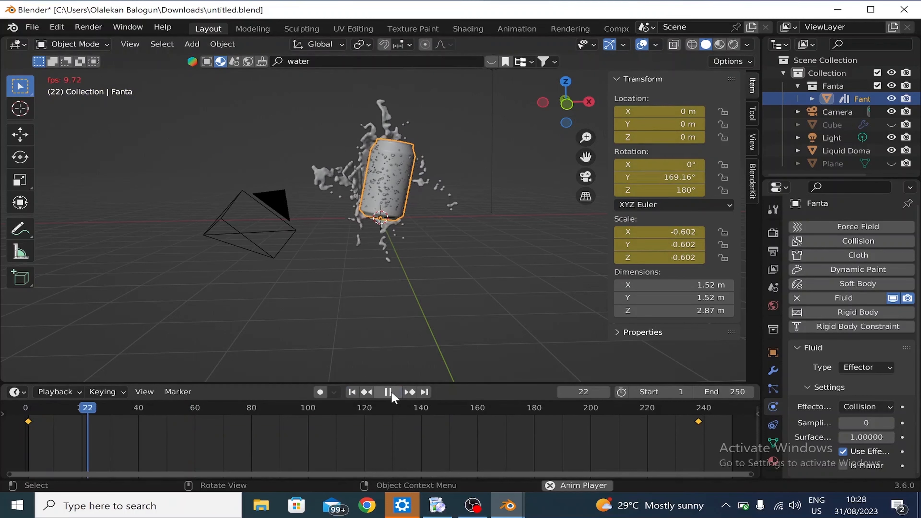
click(351, 393)
click(388, 392)
Select the Liquid Domain mesh and display the BlenderKit material results for "water"
click(349, 178)
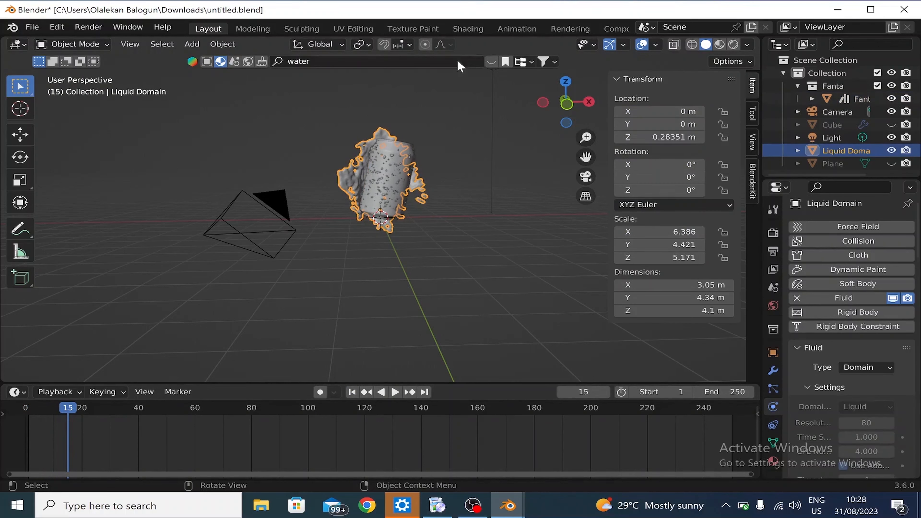
click(493, 62)
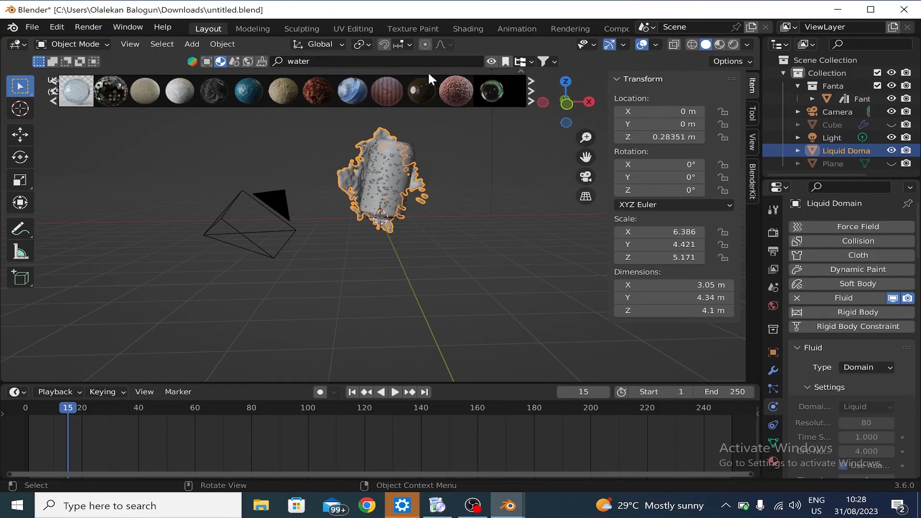
mouse_move(306, 104)
Switch the BlenderKit search to HDRs, browse the "water" results and pick the Modern Buildings HDR
click(248, 62)
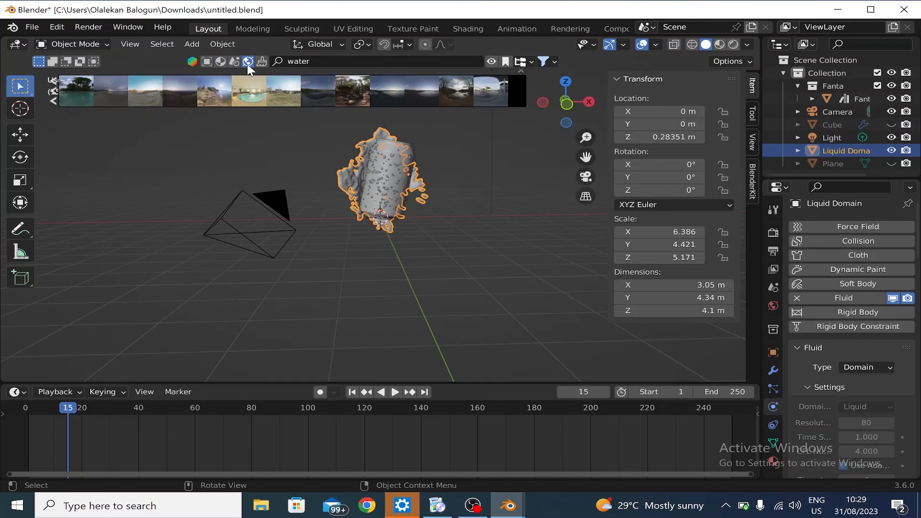
mouse_move(511, 99)
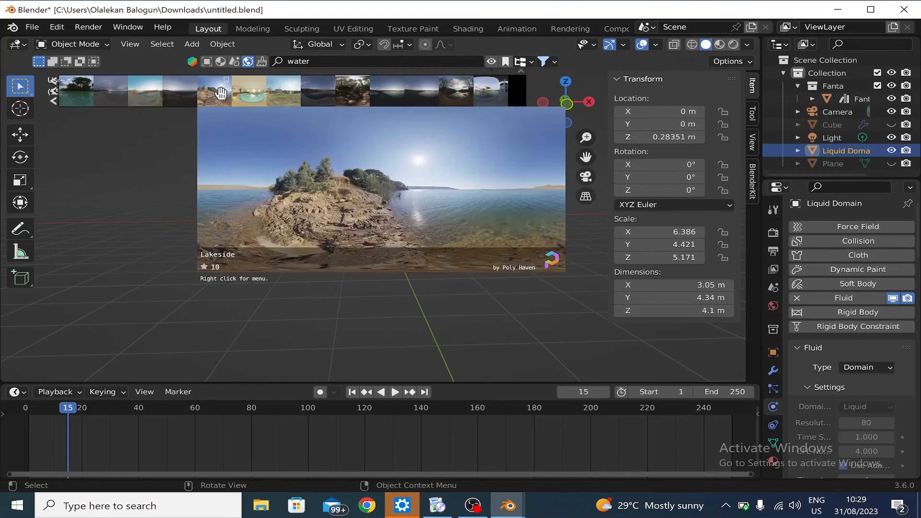
mouse_move(264, 96)
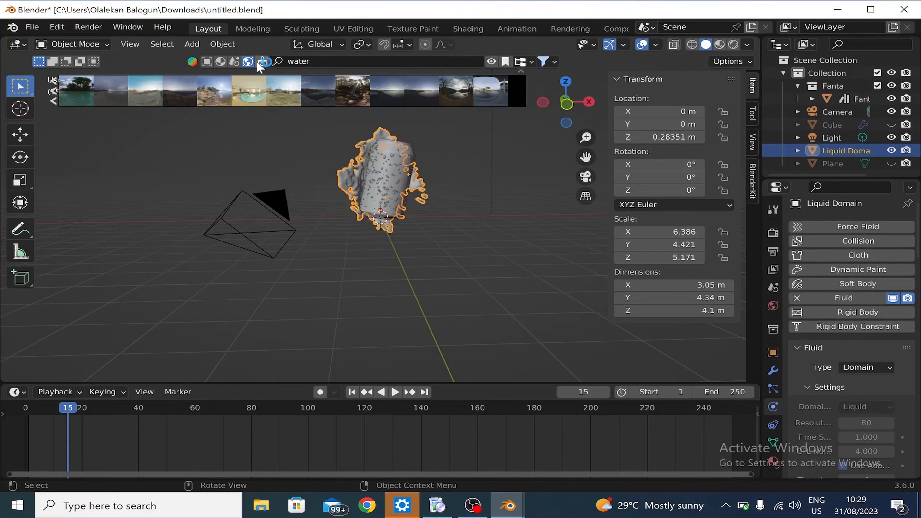
mouse_move(116, 91)
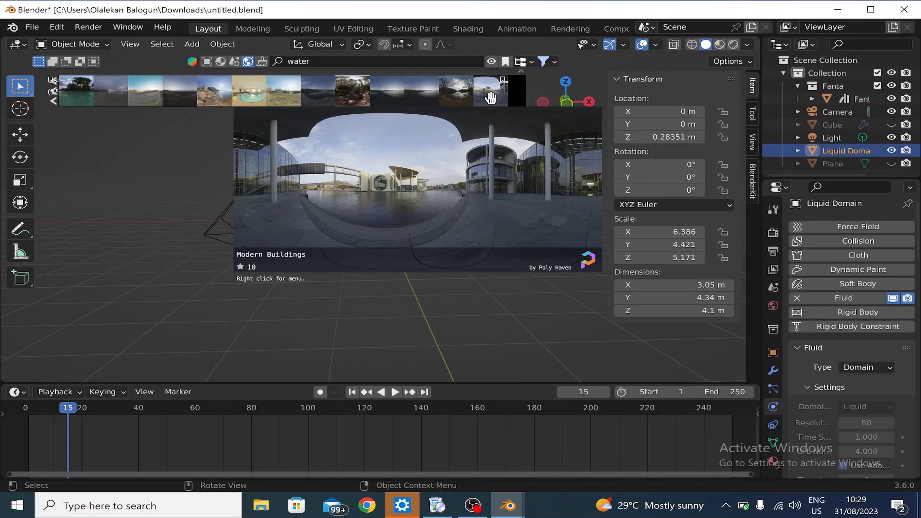
click(491, 97)
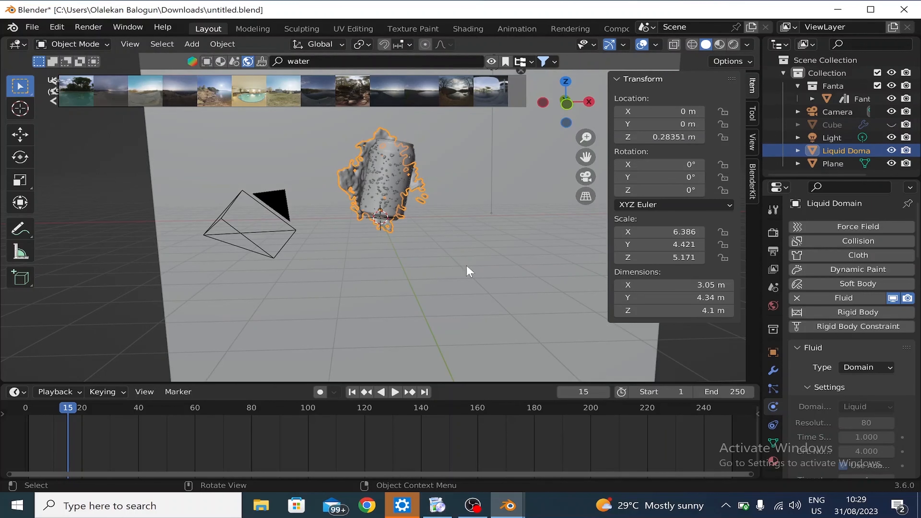
View the Fanta can and its splash through the scene camera
mouse_move(484, 257)
middle_down()
mouse_move(524, 227)
mouse_move(504, 228)
mouse_move(514, 271)
mouse_move(500, 256)
middle_up()
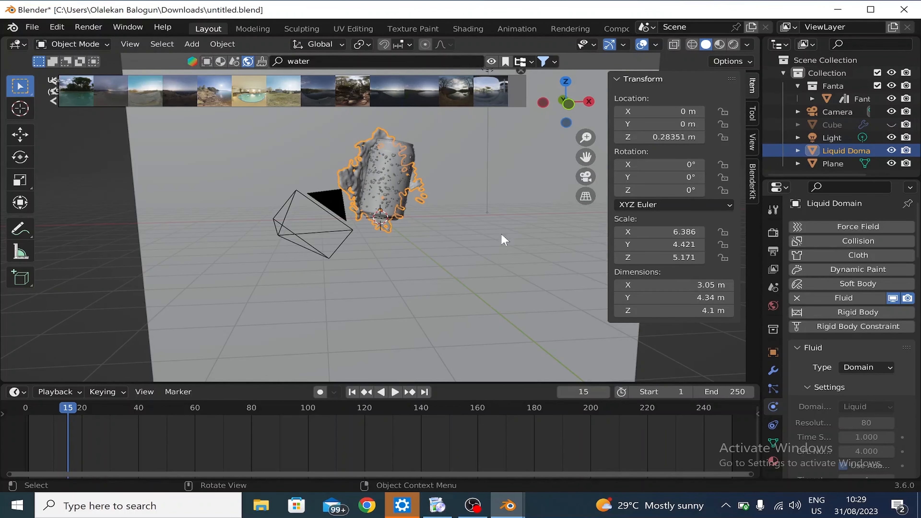
click(585, 177)
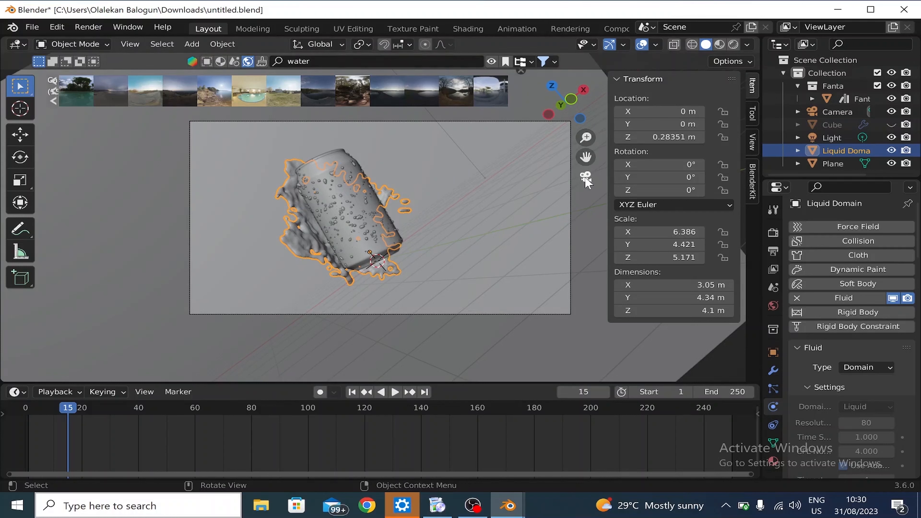
Show the viewport in Material Preview shading, play the splash animation from the first frame and pause it at frame 75
click(719, 45)
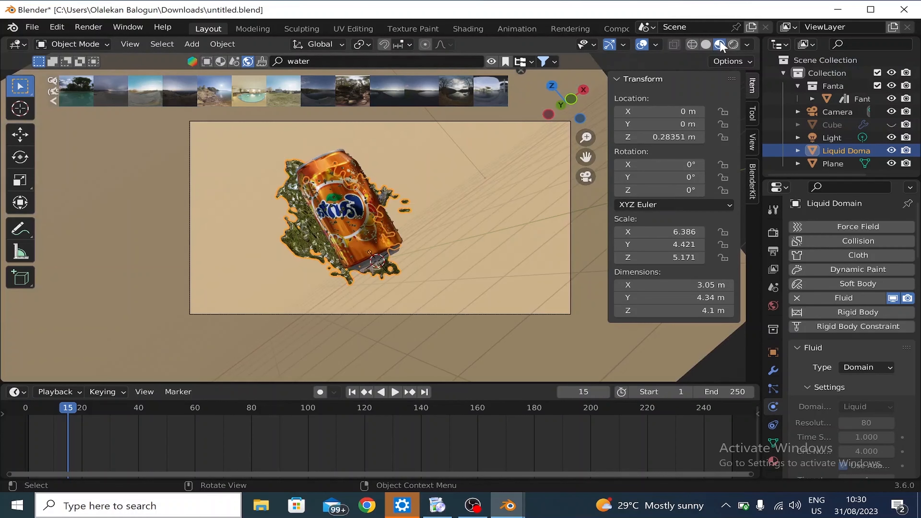
click(351, 392)
click(395, 392)
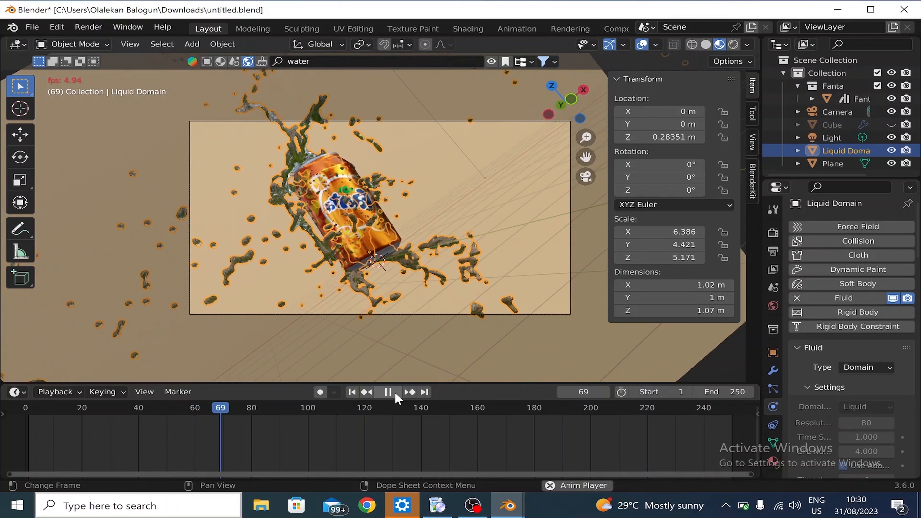
click(396, 395)
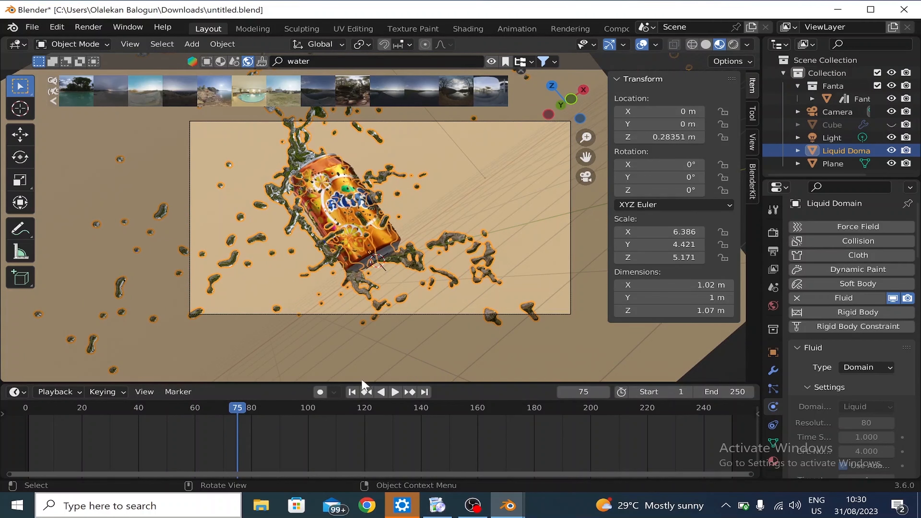
Return to the first frame, replay the textured splash animation and pause it at frame 39
click(351, 392)
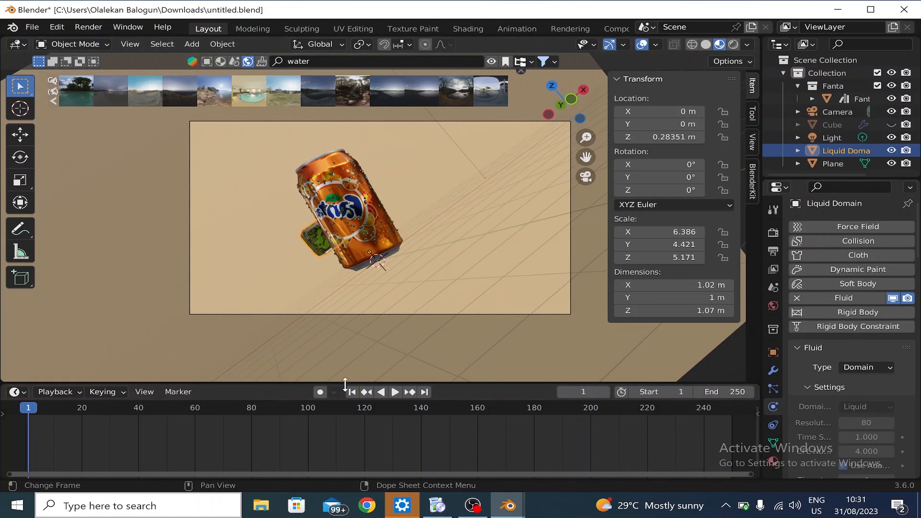
click(352, 395)
click(396, 392)
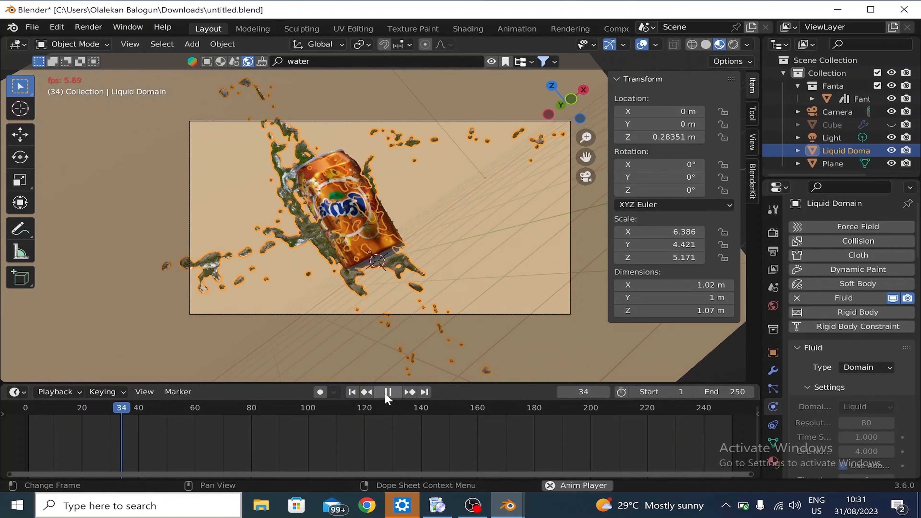
click(390, 391)
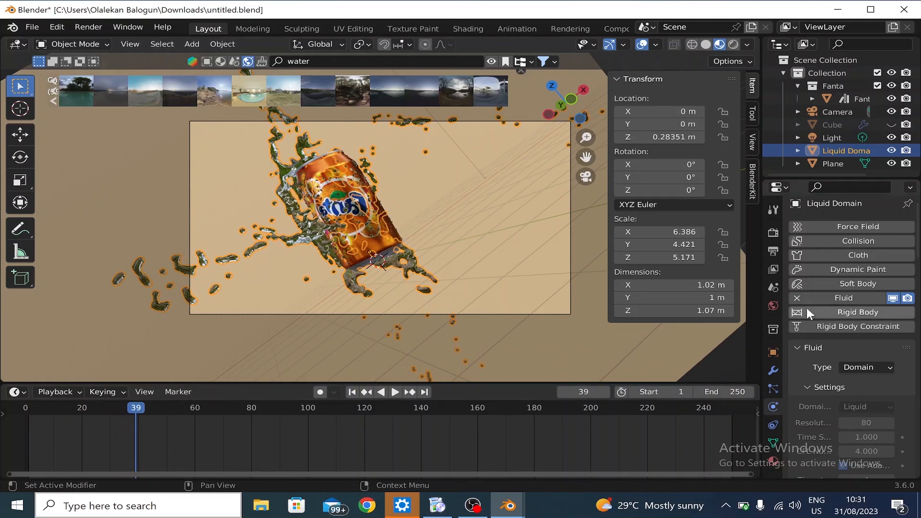
Open the render engine choices in the scene's render settings
click(776, 239)
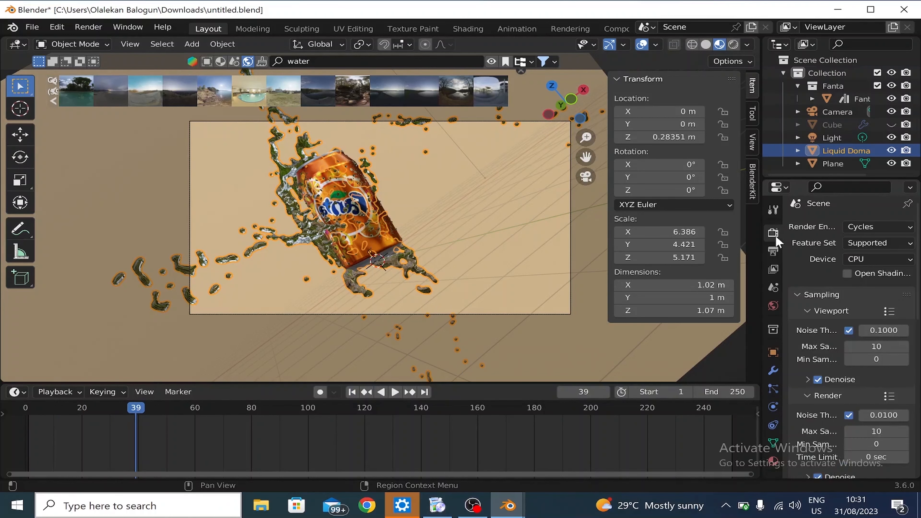
click(892, 229)
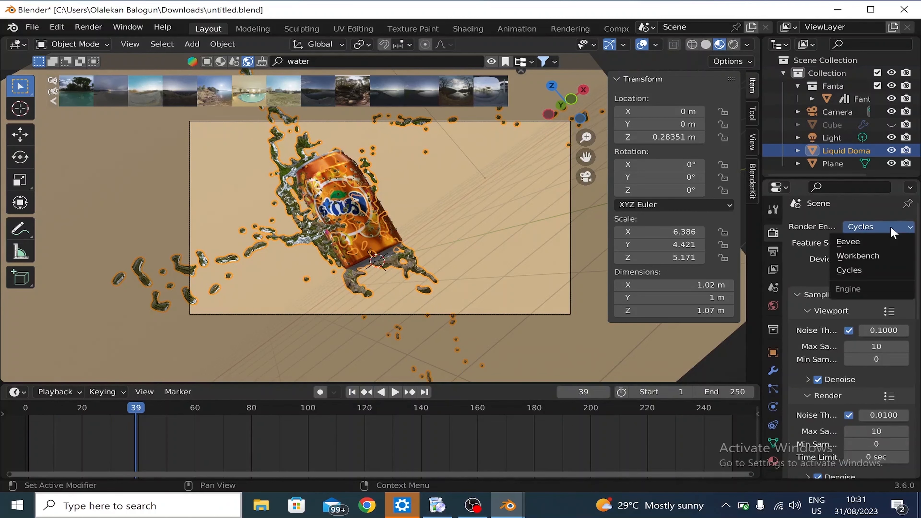